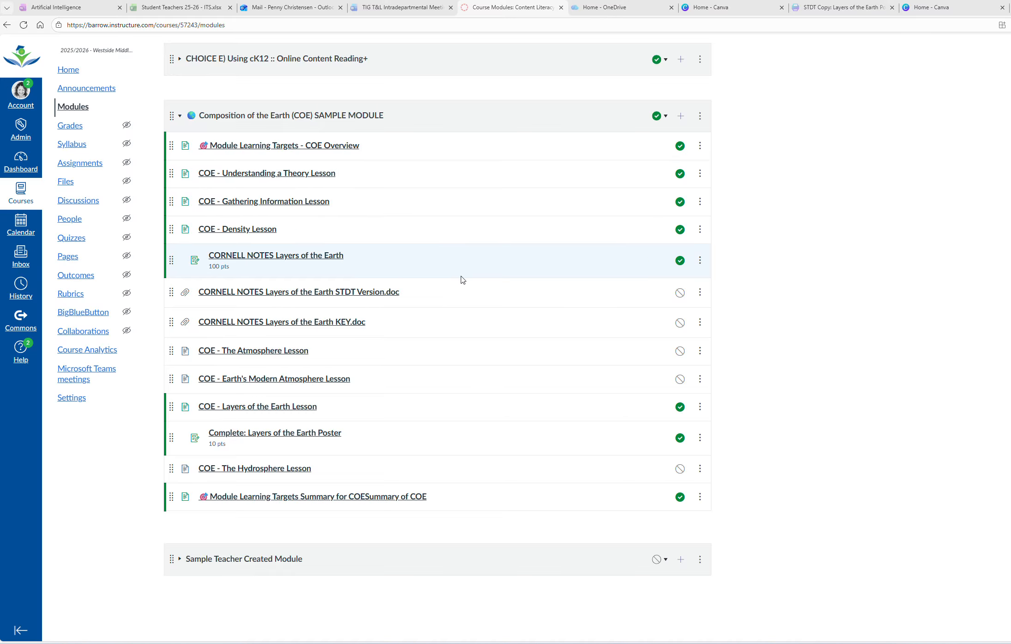
Look through the COE Overview, Understanding a Theory and Gathering Information pages of the Composition of the Earth sample module.
{"action": "left_click", "coordinate": [326, 146]}
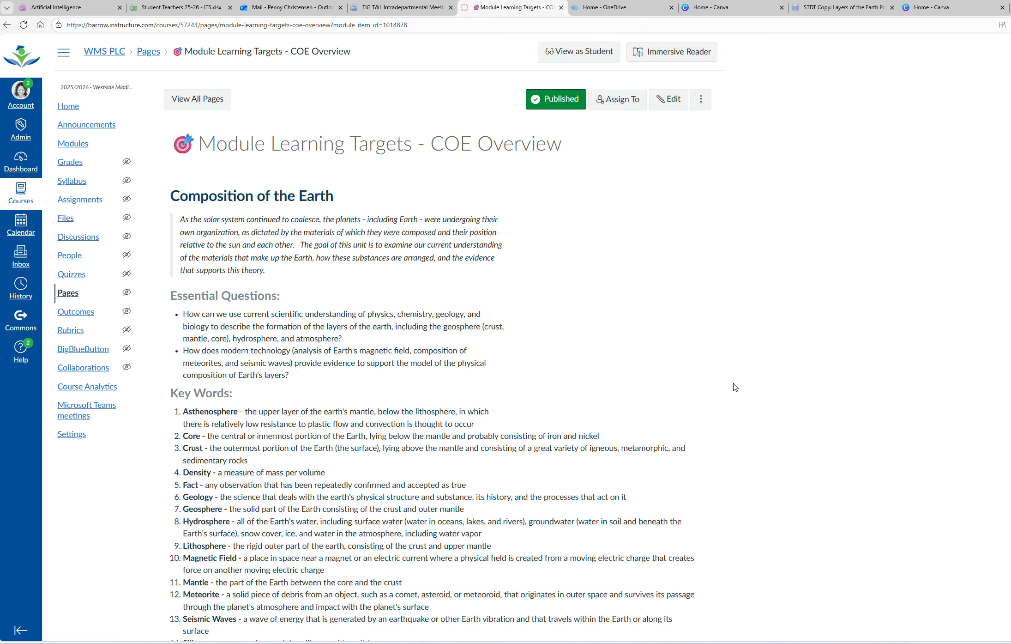
{"action": "scroll", "coordinate": [709, 387], "scroll_direction": "down", "scroll_amount": 1}
{"action": "scroll", "coordinate": [709, 387], "scroll_direction": "down", "scroll_amount": 2}
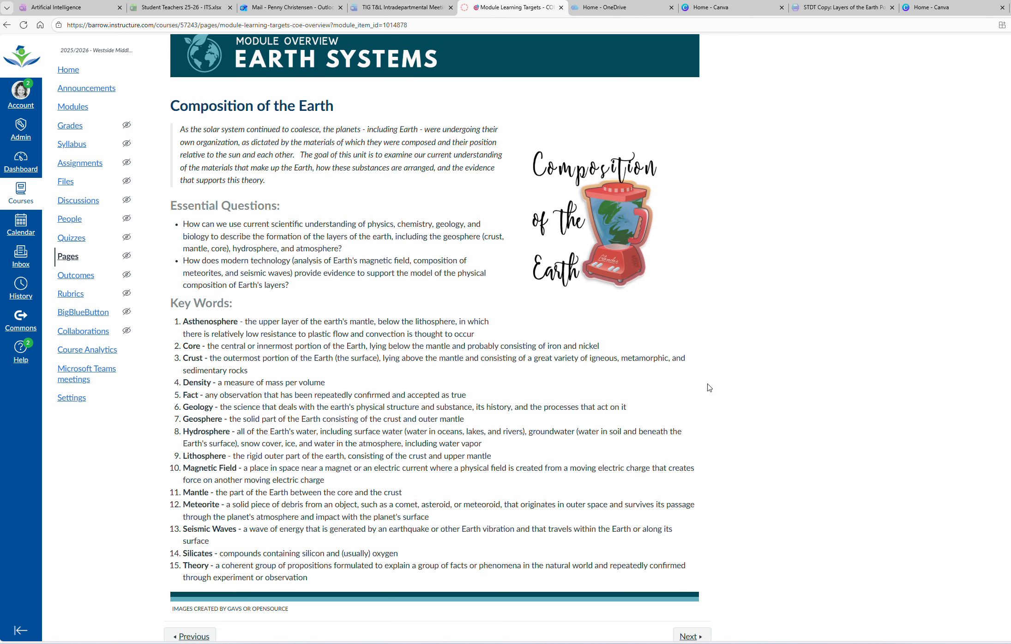
{"action": "left_click", "coordinate": [691, 635]}
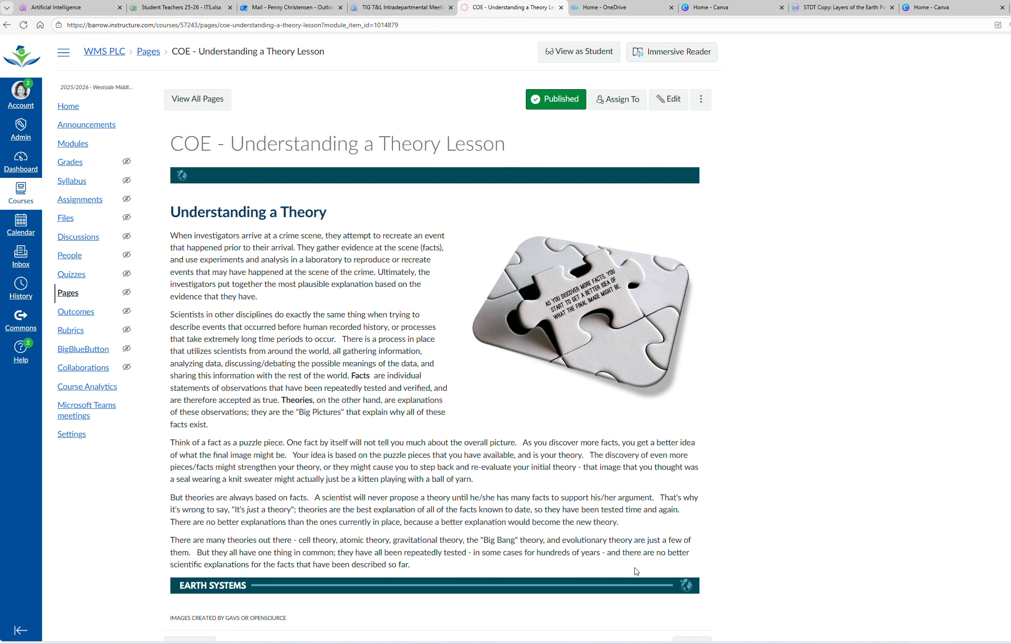
{"action": "scroll", "coordinate": [649, 556], "scroll_direction": "down", "scroll_amount": 1}
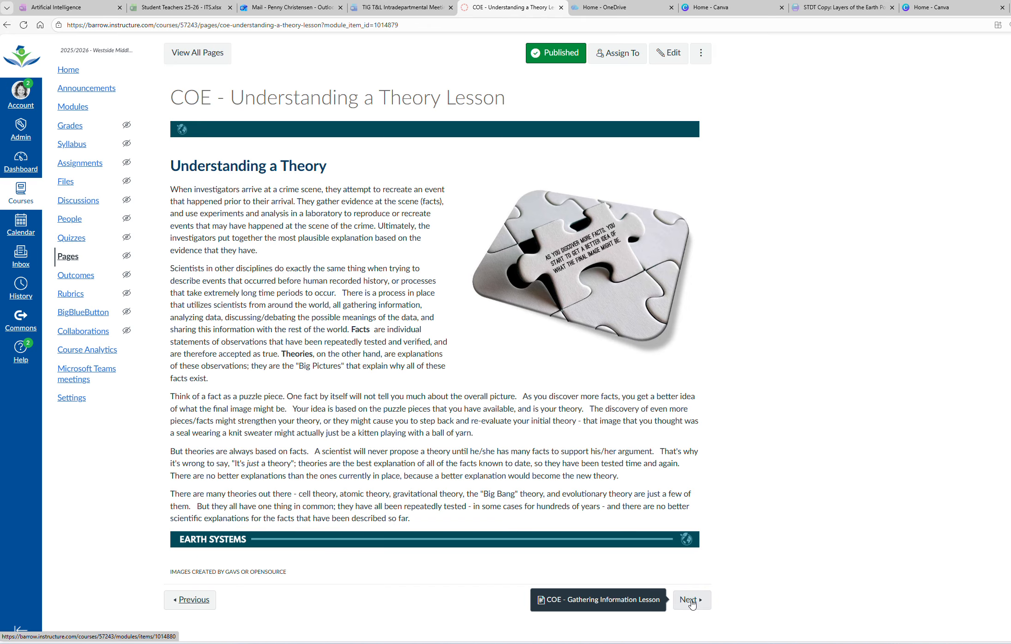
{"action": "left_click", "coordinate": [689, 600]}
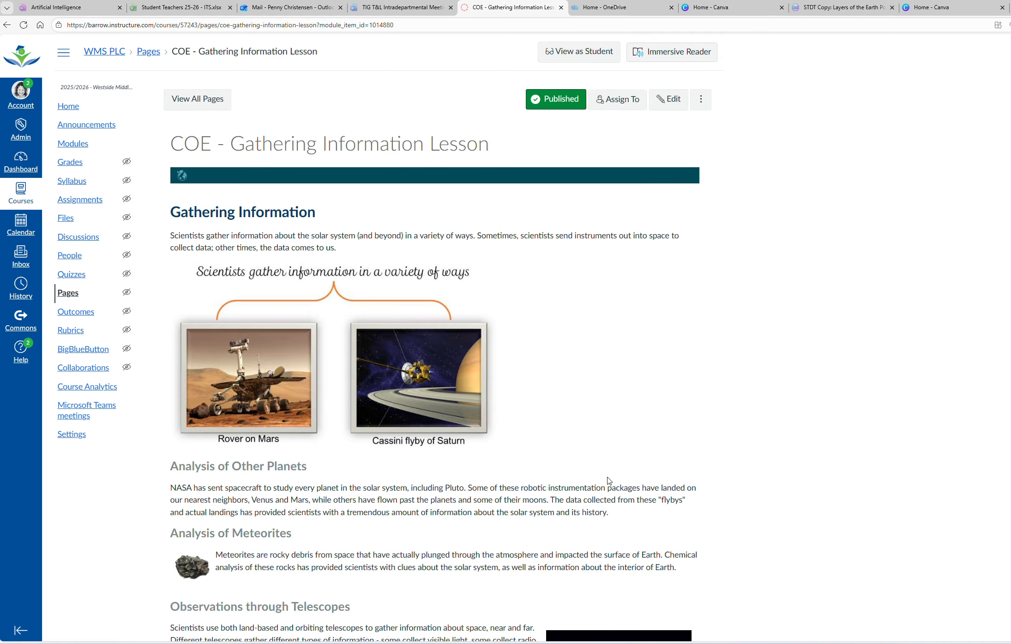
{"action": "scroll", "coordinate": [608, 476], "scroll_direction": "down", "scroll_amount": 2}
{"action": "scroll", "coordinate": [609, 476], "scroll_direction": "down", "scroll_amount": 9}
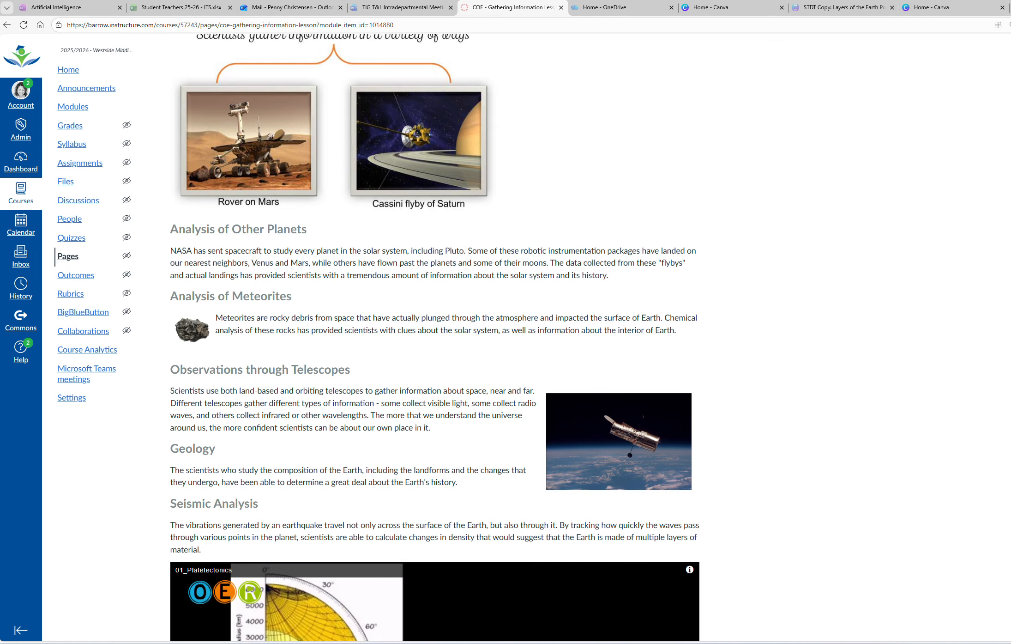
{"action": "scroll", "coordinate": [608, 476], "scroll_direction": "down", "scroll_amount": 3}
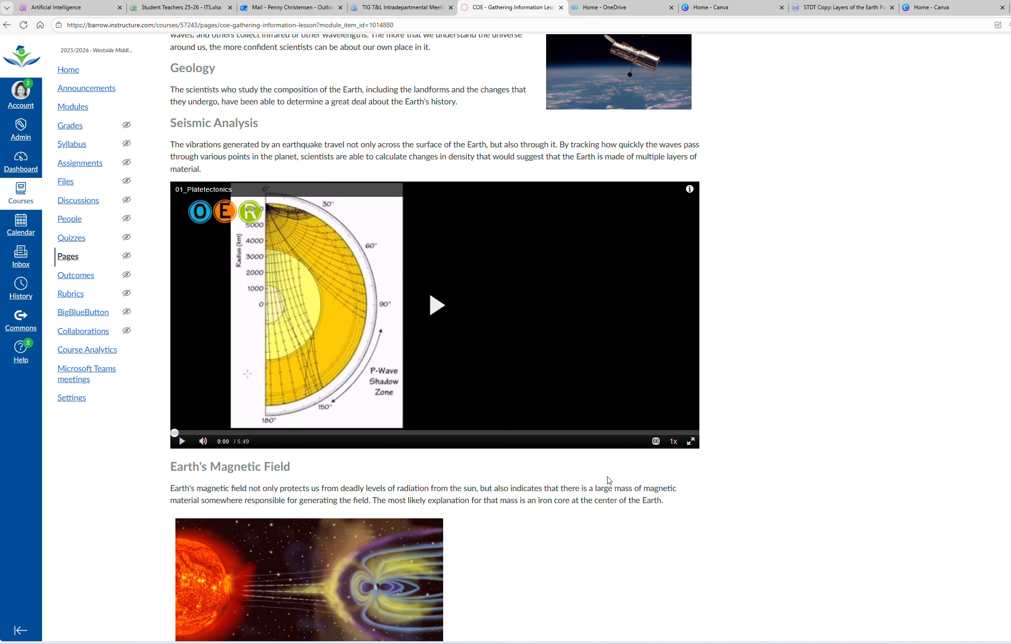
Open the COE - Density Lesson and flip the sand-versus-feathers flashcard to its answer side.
{"action": "left_click", "coordinate": [693, 600]}
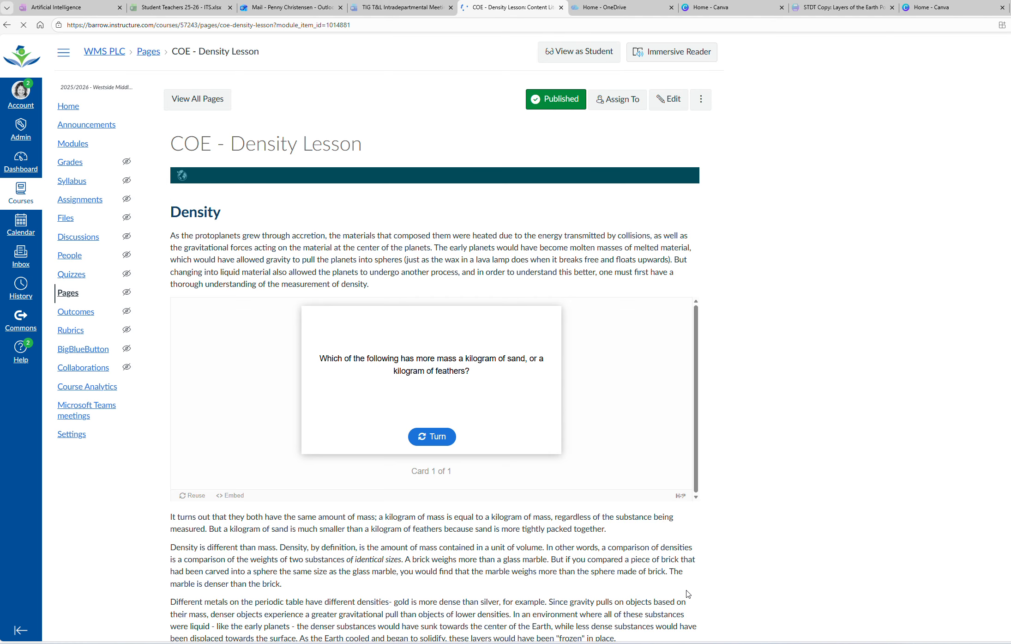
{"action": "left_click", "coordinate": [441, 441]}
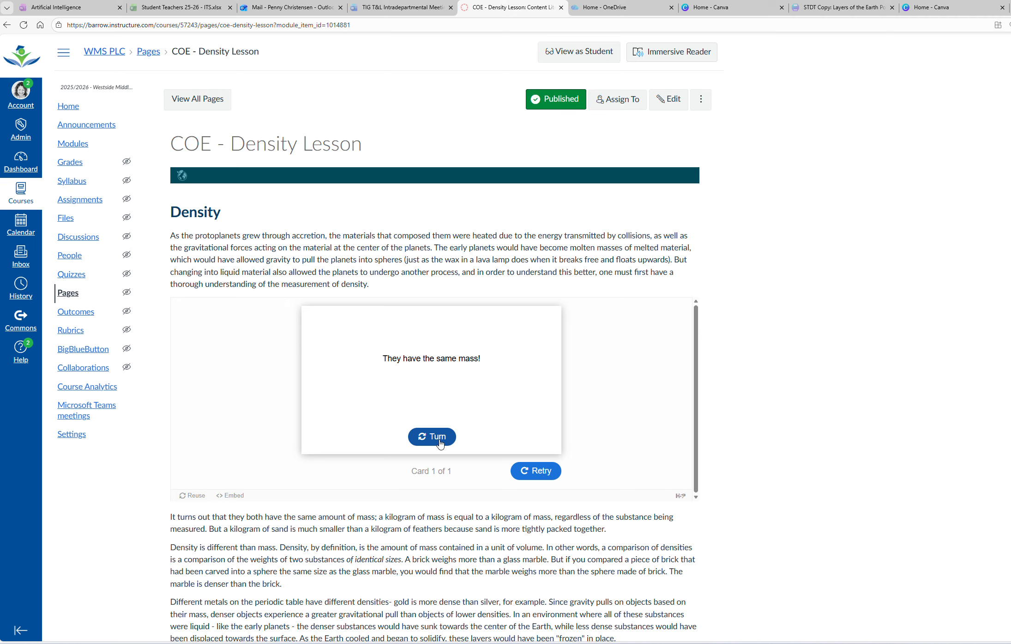
{"action": "left_click", "coordinate": [440, 442]}
{"action": "left_click", "coordinate": [434, 437]}
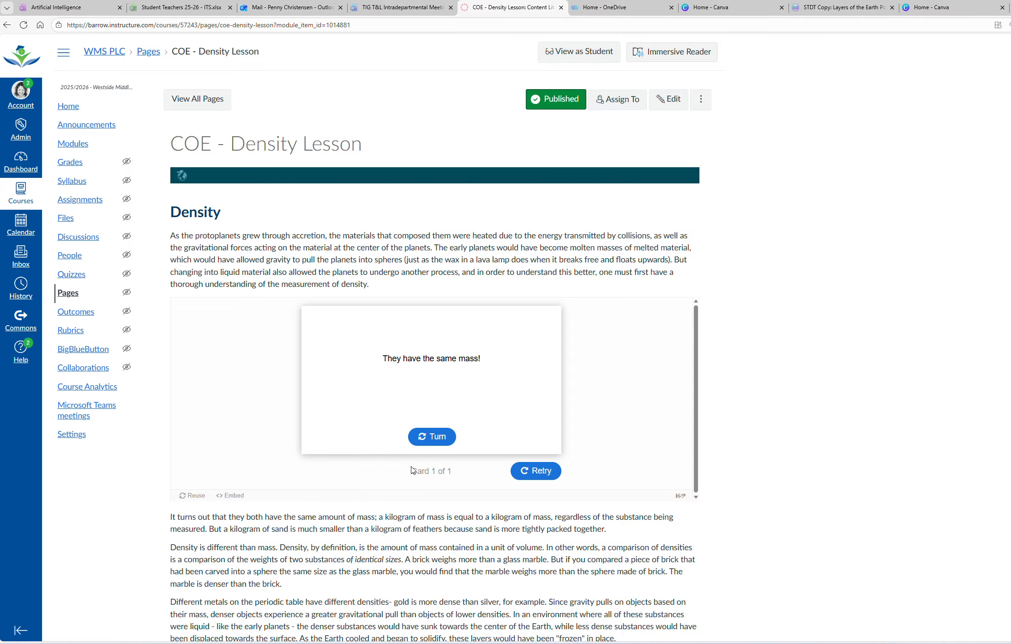
Submit the Density Review Activity with the order nickel, lead, gold, sodium, lithium, iron, and reset it without resuming.
{"action": "scroll", "coordinate": [633, 491], "scroll_direction": "down", "scroll_amount": 5}
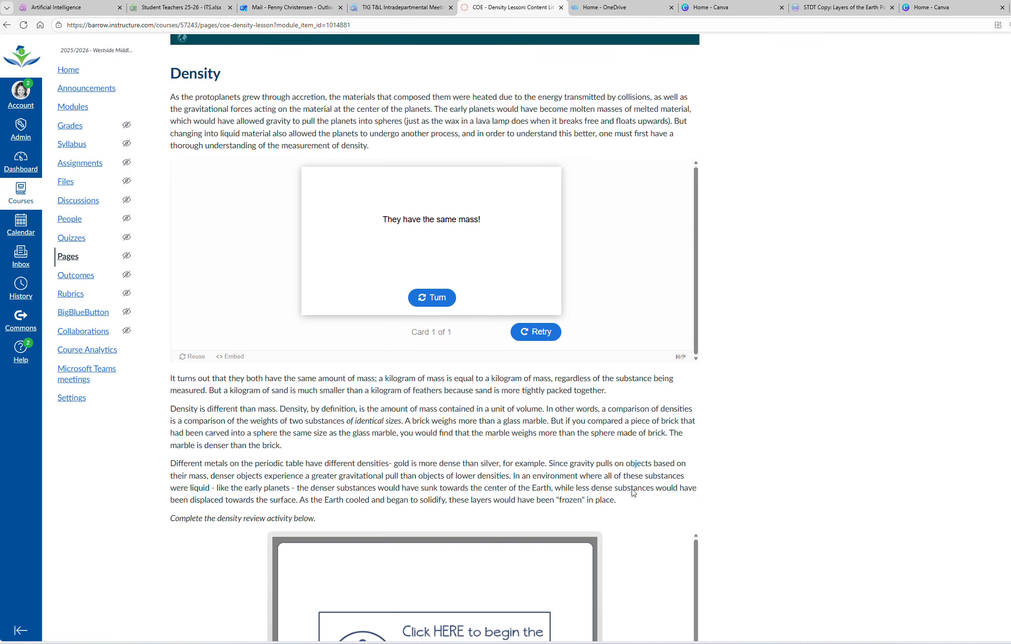
{"action": "scroll", "coordinate": [633, 492], "scroll_direction": "down", "scroll_amount": 4}
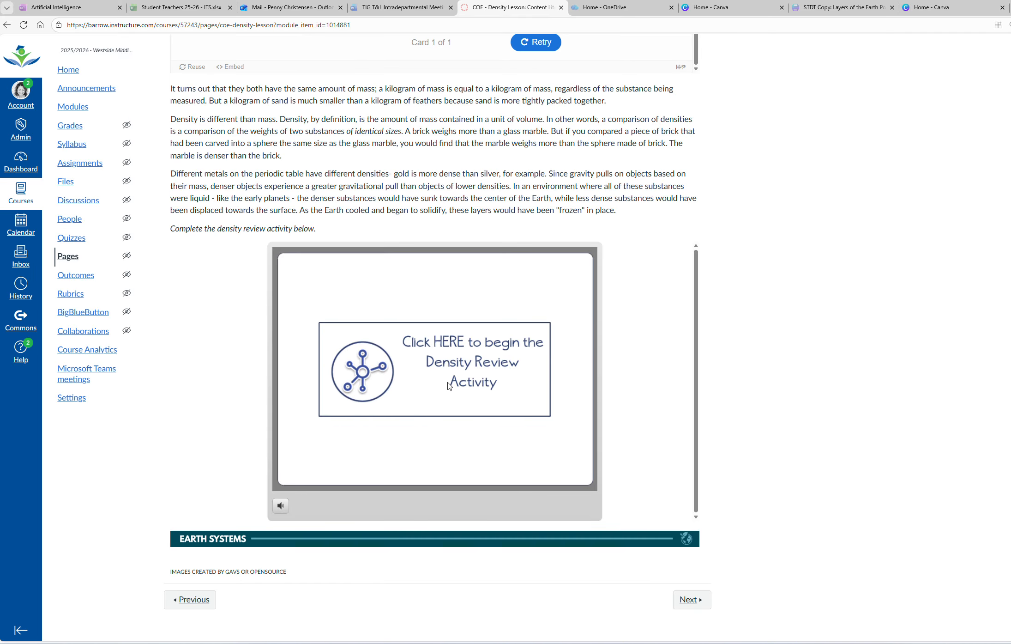
{"action": "left_click", "coordinate": [449, 386]}
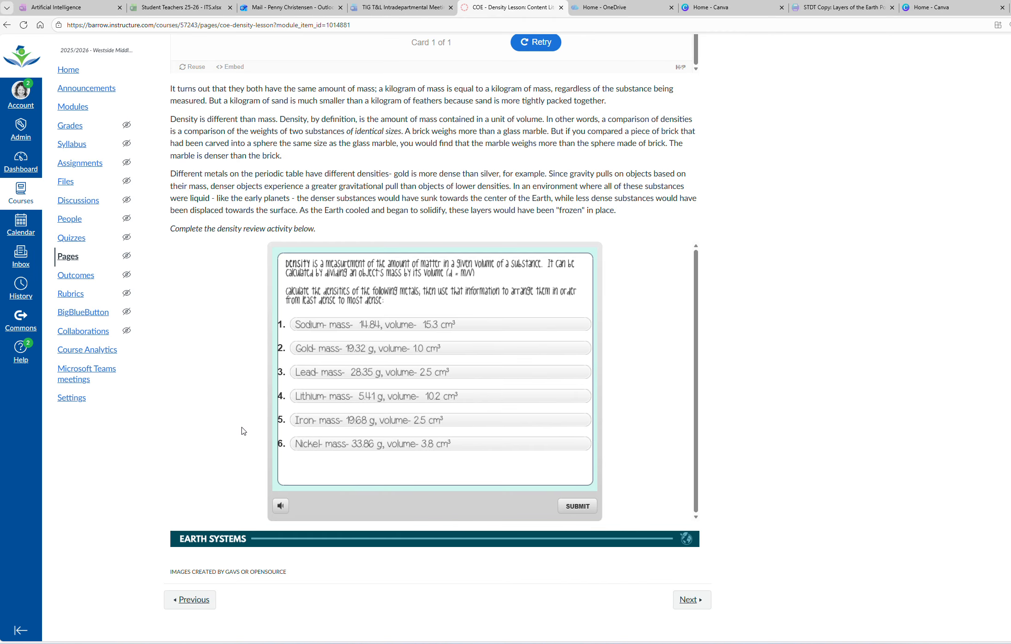
{"action": "left_click_drag", "start_coordinate": [318, 444], "coordinate": [323, 409]}
{"action": "left_click_drag", "start_coordinate": [341, 334], "coordinate": [341, 423]}
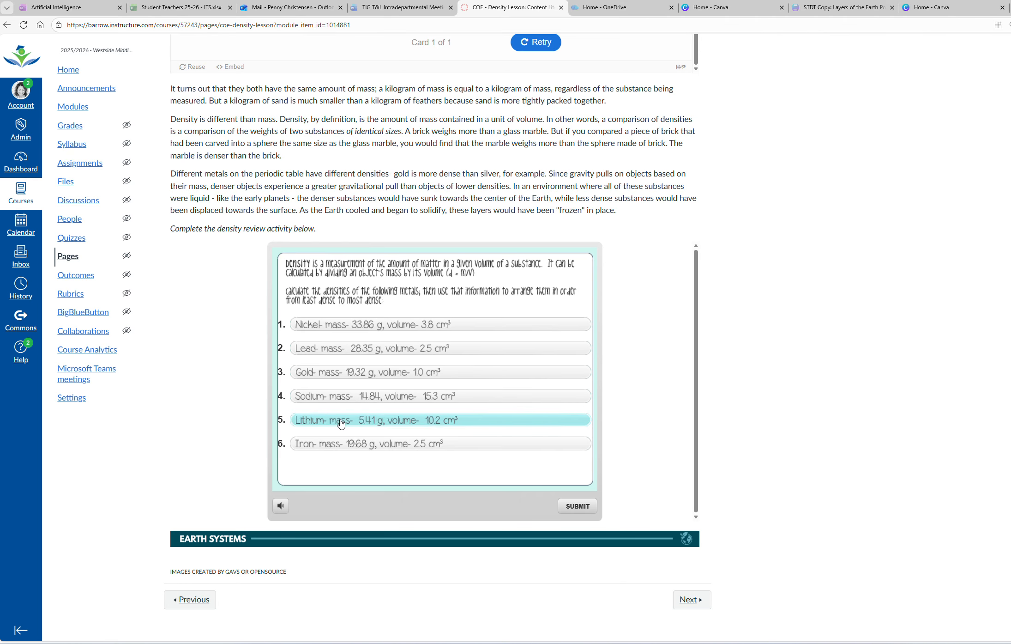
{"action": "left_click", "coordinate": [578, 506]}
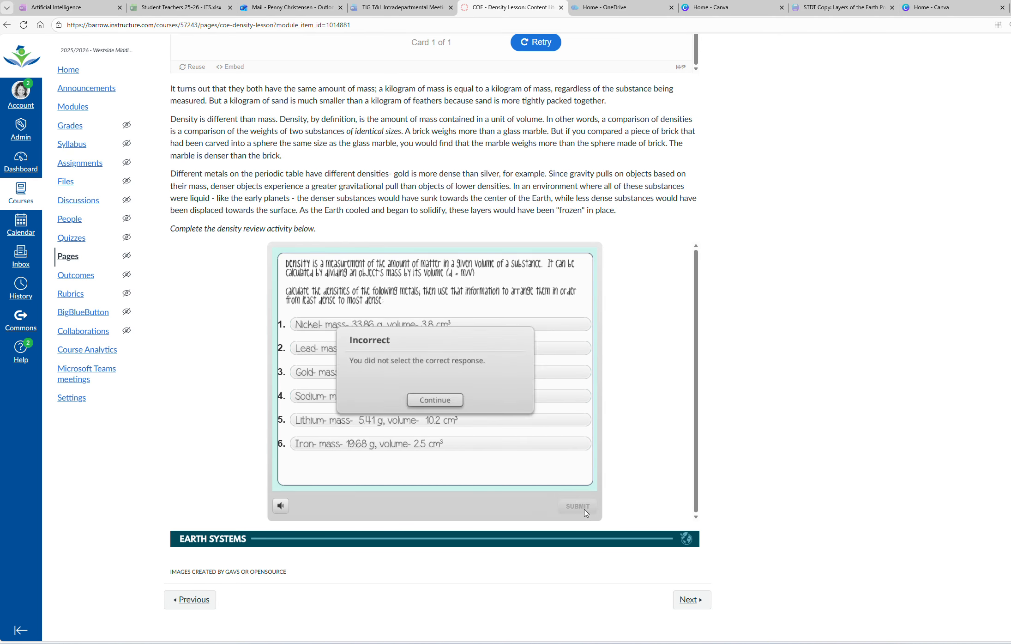
{"action": "left_click", "coordinate": [455, 401]}
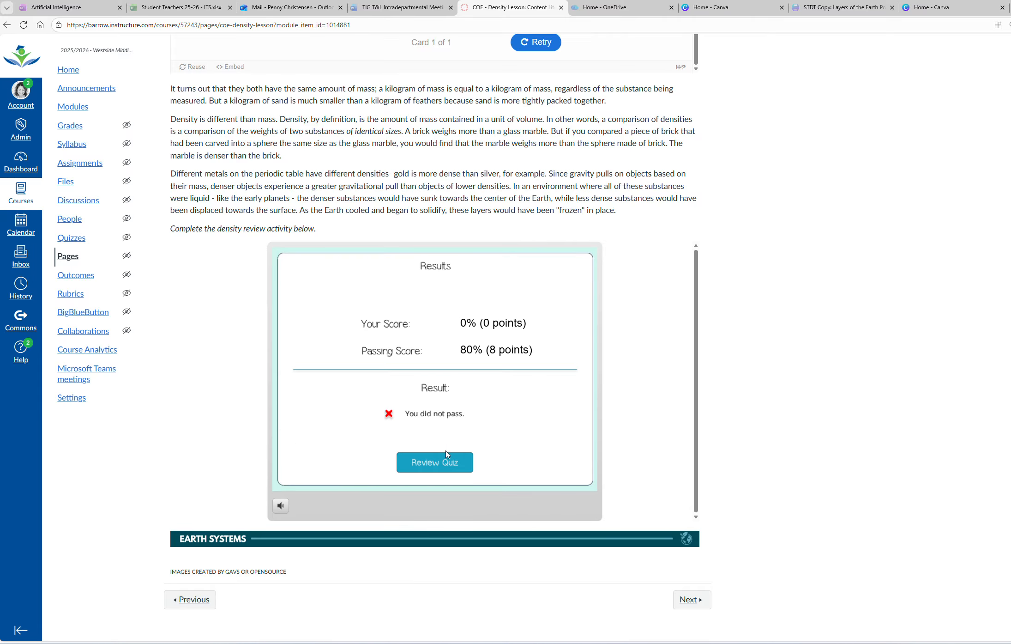
{"action": "left_click", "coordinate": [23, 26]}
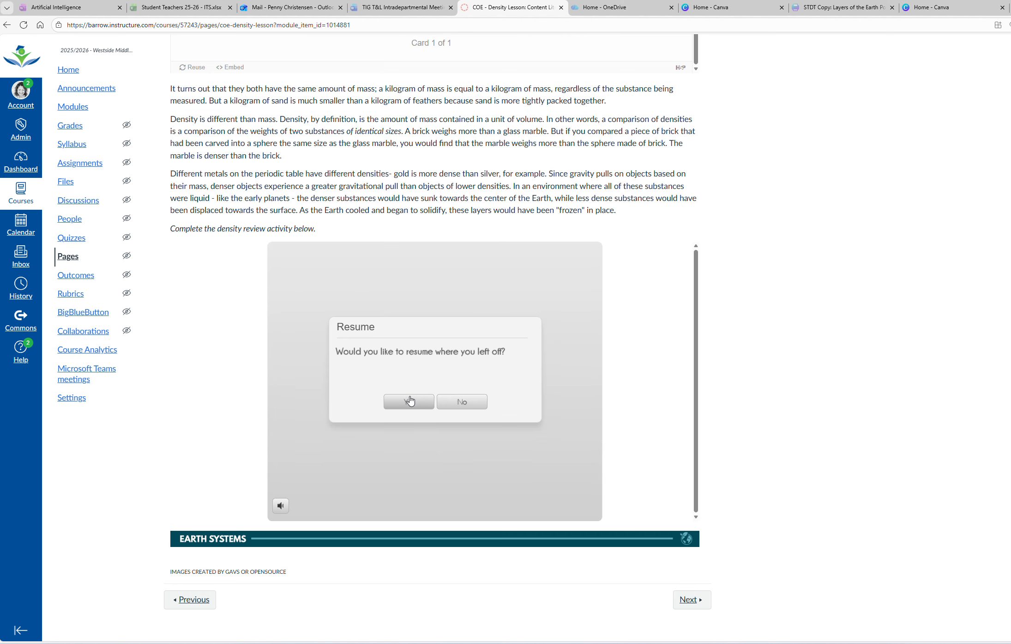
{"action": "left_click", "coordinate": [458, 401]}
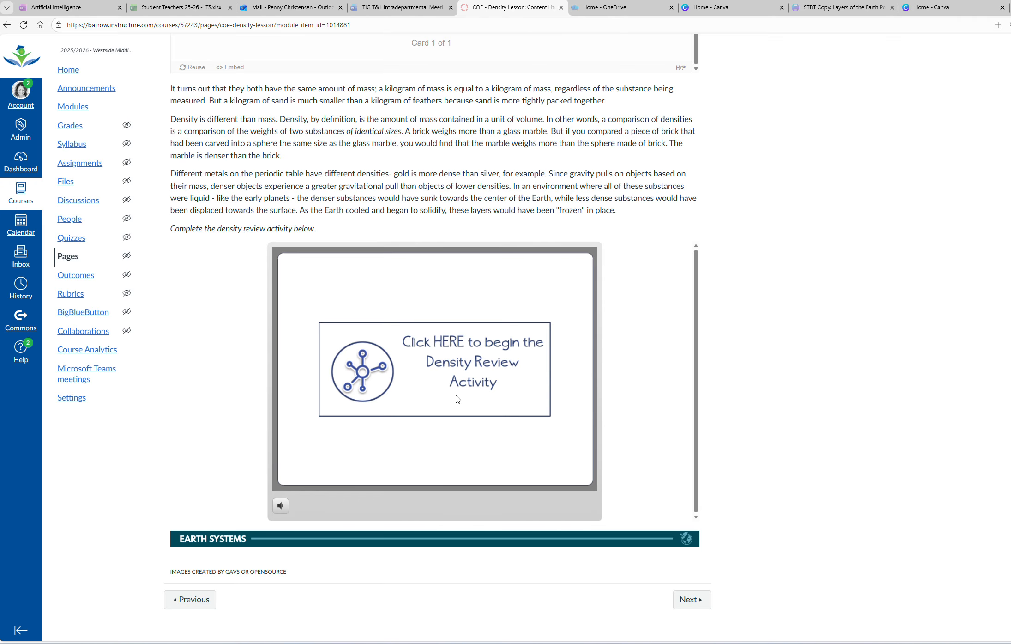
Review the CORNELL NOTES Layers of the Earth assignment and its Cornell Notes Rubric, and return to the module list.
{"action": "left_click", "coordinate": [701, 606]}
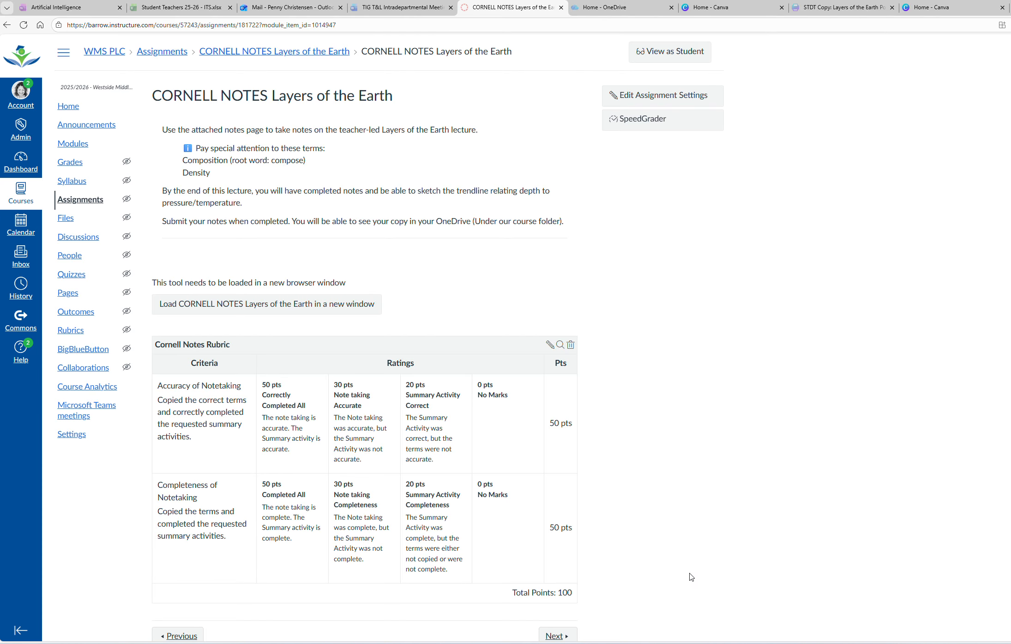
{"action": "left_click", "coordinate": [65, 147]}
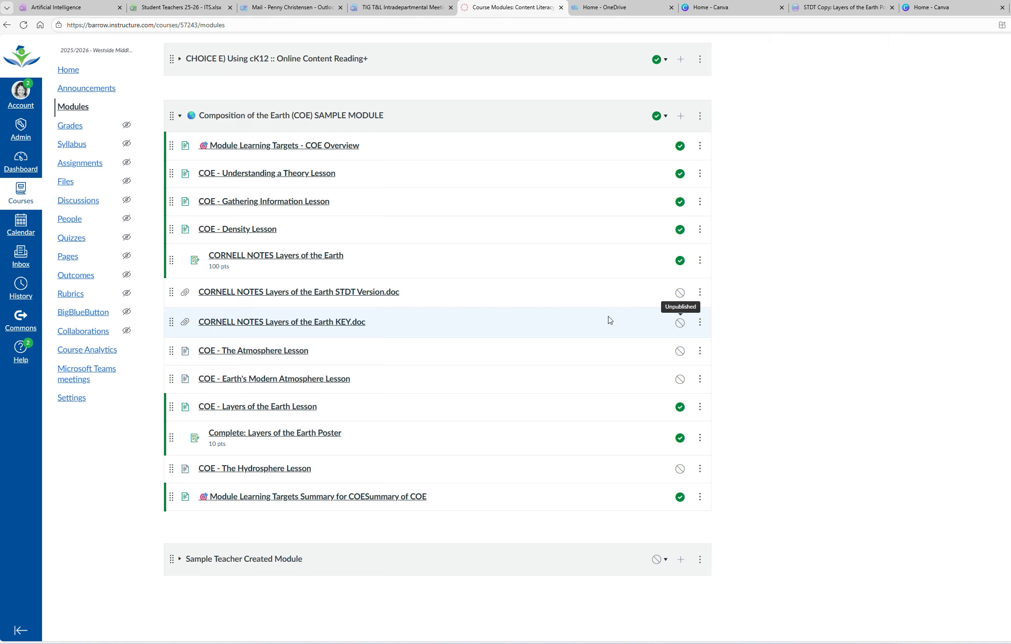
{"action": "left_click", "coordinate": [272, 258]}
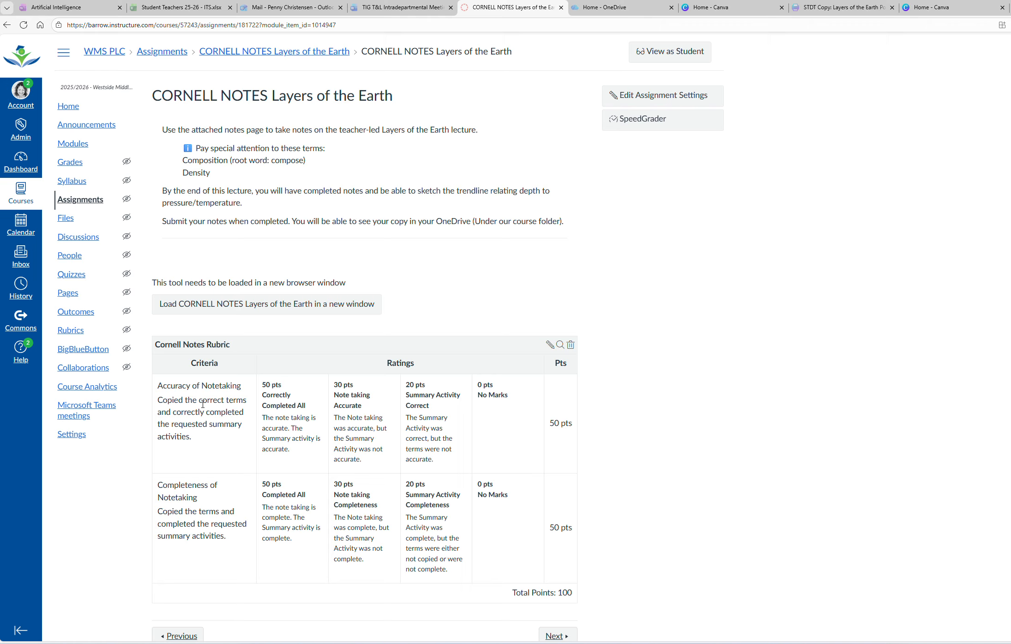
{"action": "left_click_drag", "start_coordinate": [158, 346], "coordinate": [236, 347]}
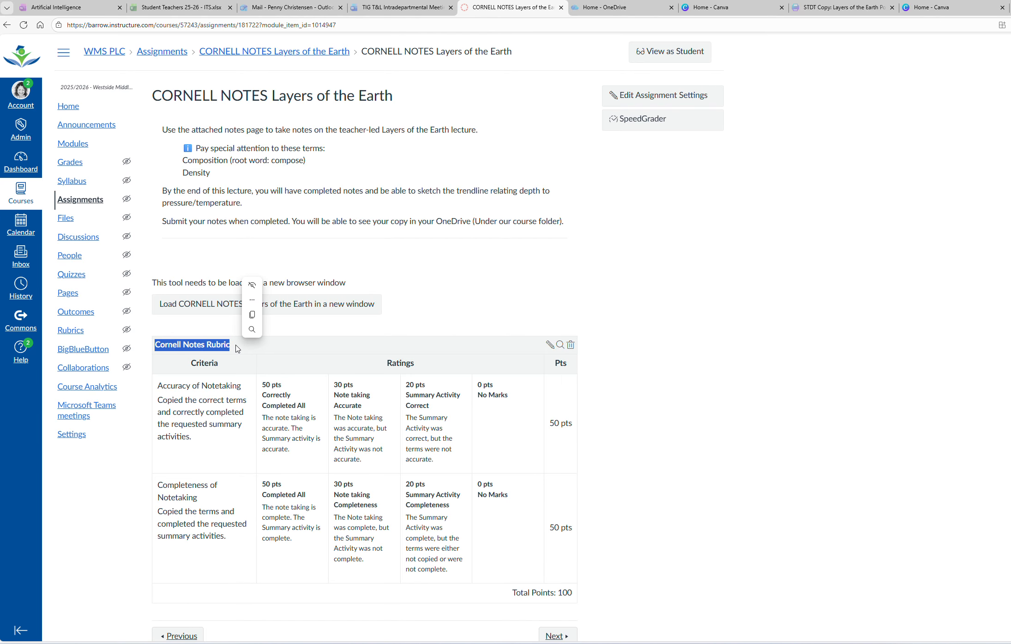
{"action": "left_click", "coordinate": [86, 148]}
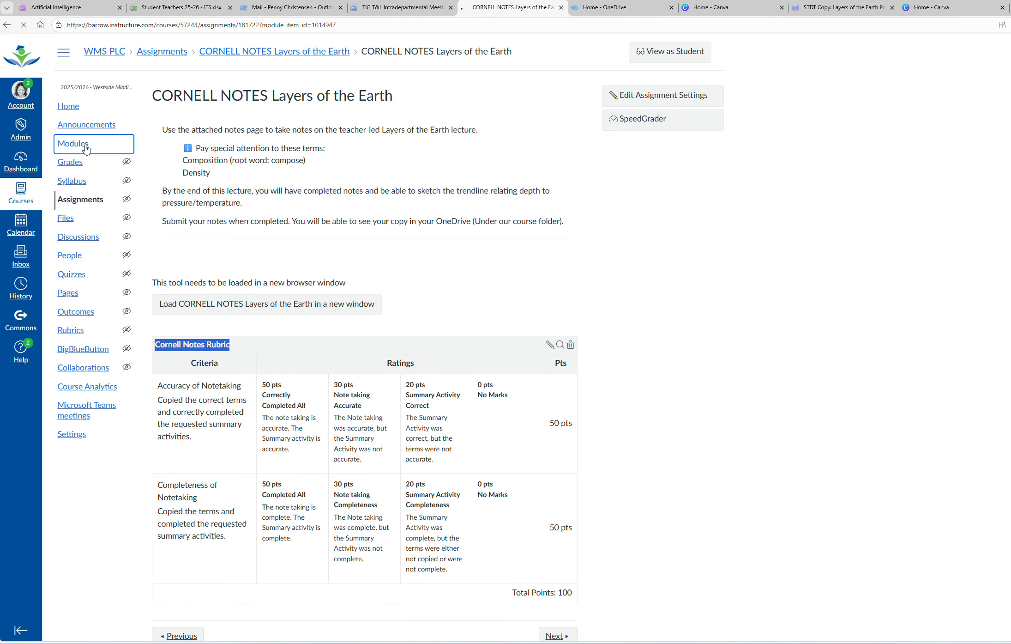
View the Complete: Layers of the Earth Poster assignment and return to the module list.
{"action": "scroll", "coordinate": [368, 379], "scroll_direction": "down", "scroll_amount": 15}
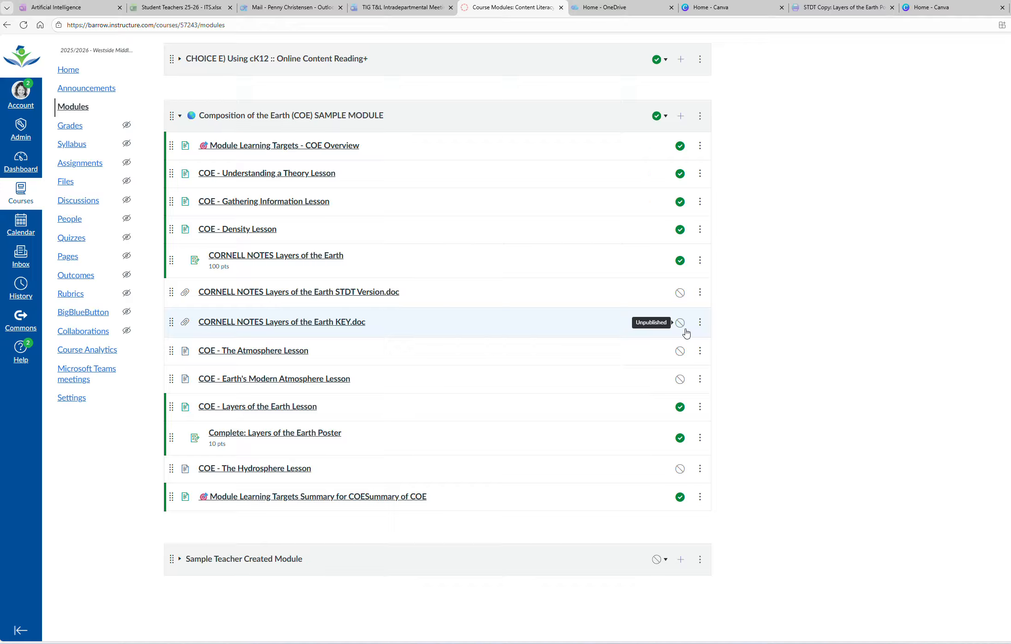
{"action": "left_click", "coordinate": [286, 434]}
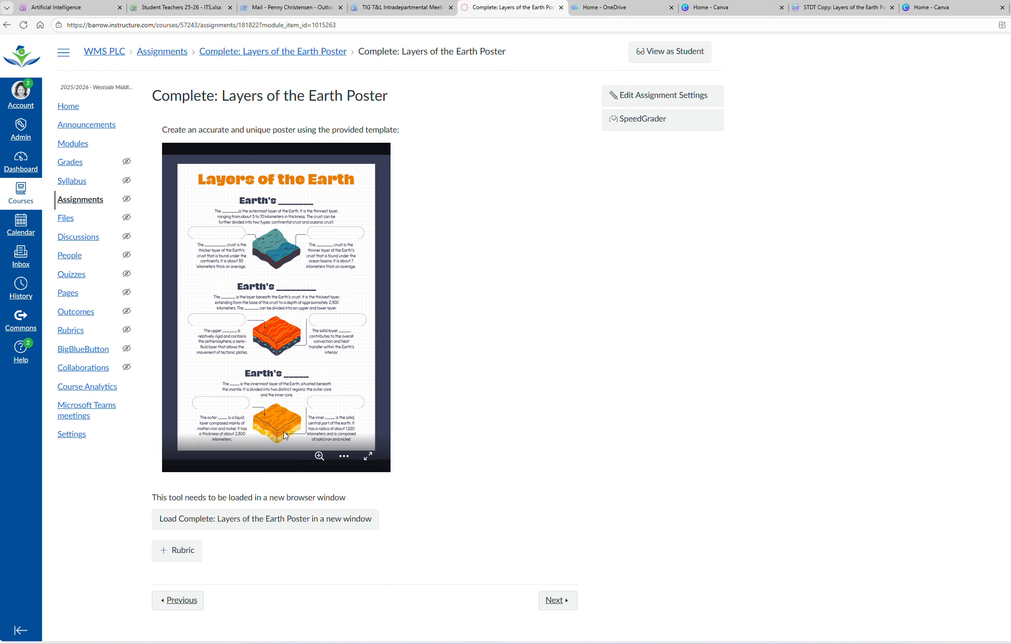
{"action": "left_click", "coordinate": [68, 146]}
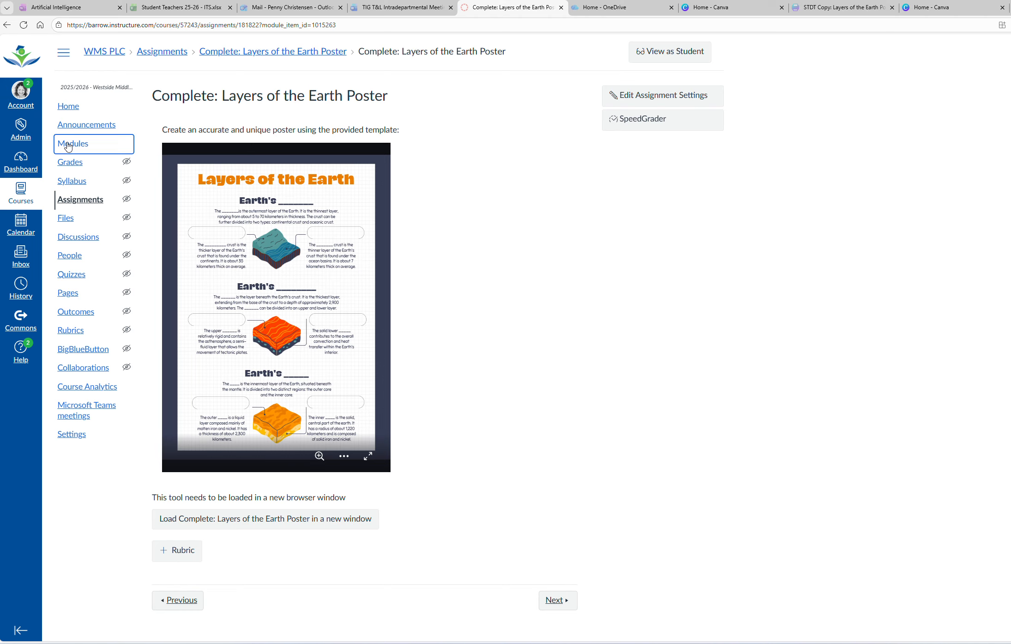
Add a text header named "Link to Teacher Resources" to the Composition of the Earth (COE) SAMPLE MODULE.
{"action": "scroll", "coordinate": [329, 502], "scroll_direction": "down", "scroll_amount": 15}
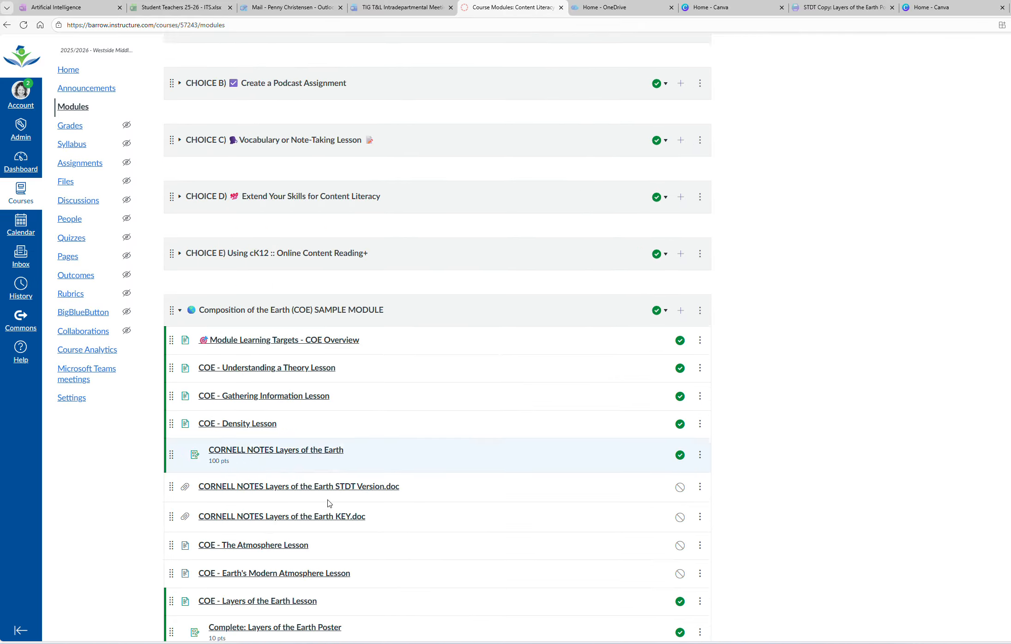
{"action": "scroll", "coordinate": [329, 502], "scroll_direction": "down", "scroll_amount": 4}
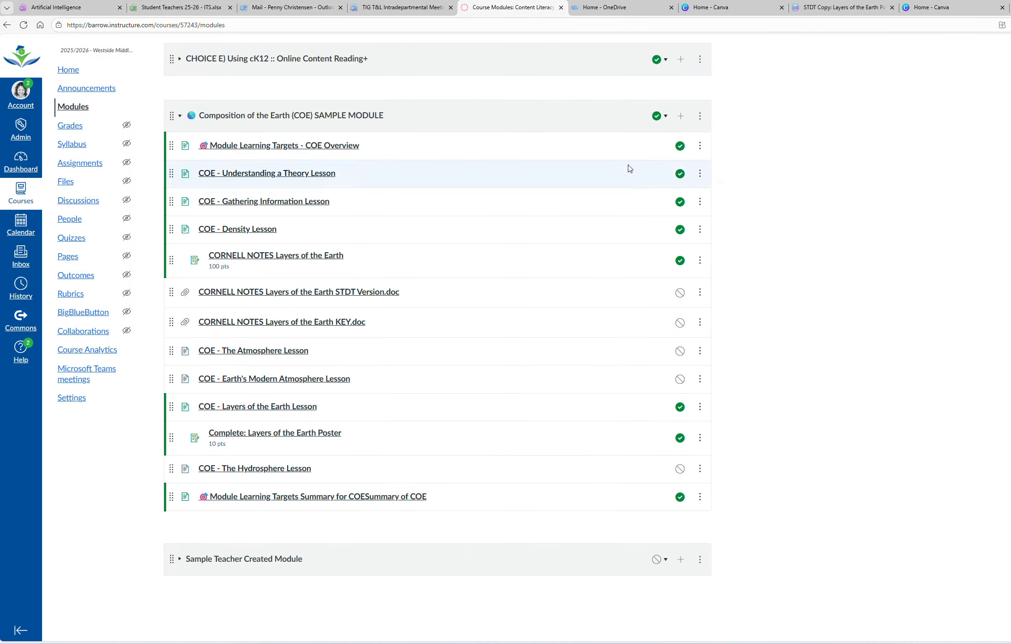
{"action": "left_click", "coordinate": [681, 115]}
{"action": "left_click", "coordinate": [512, 261]}
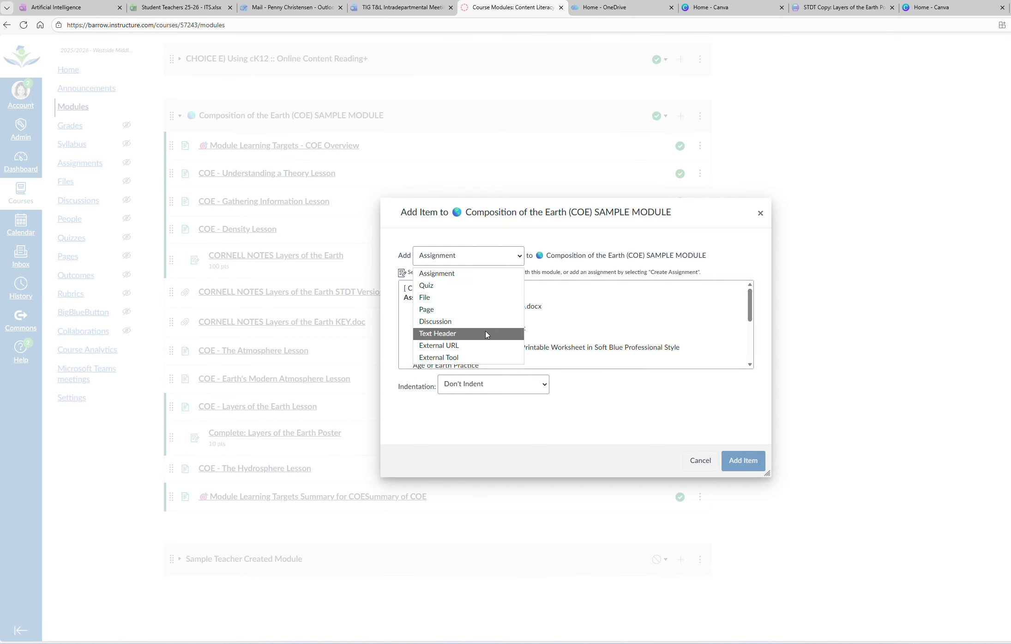
{"action": "left_click", "coordinate": [487, 334]}
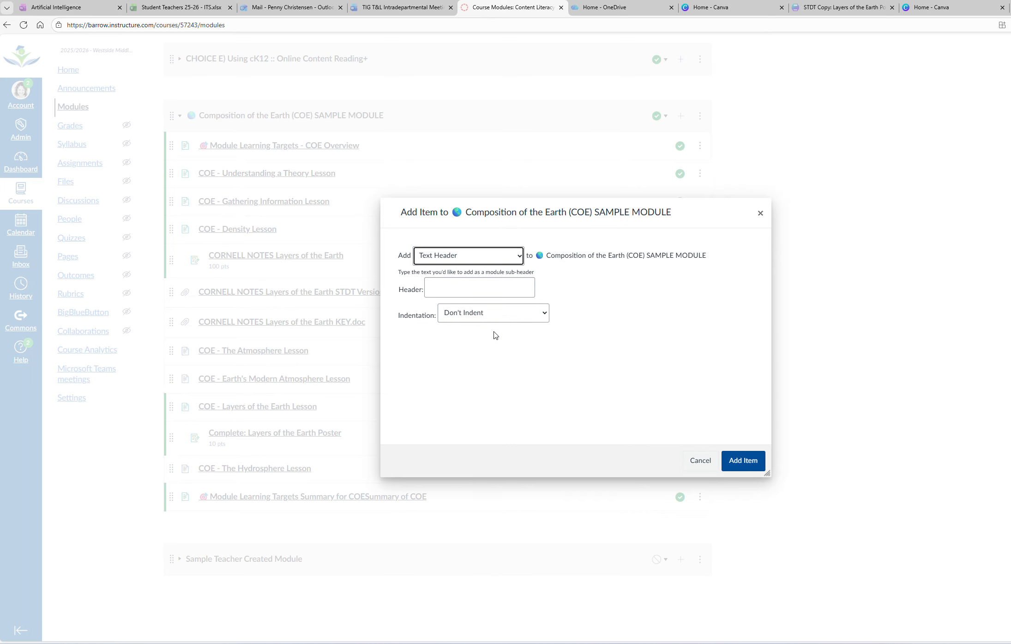
{"action": "left_click", "coordinate": [493, 289]}
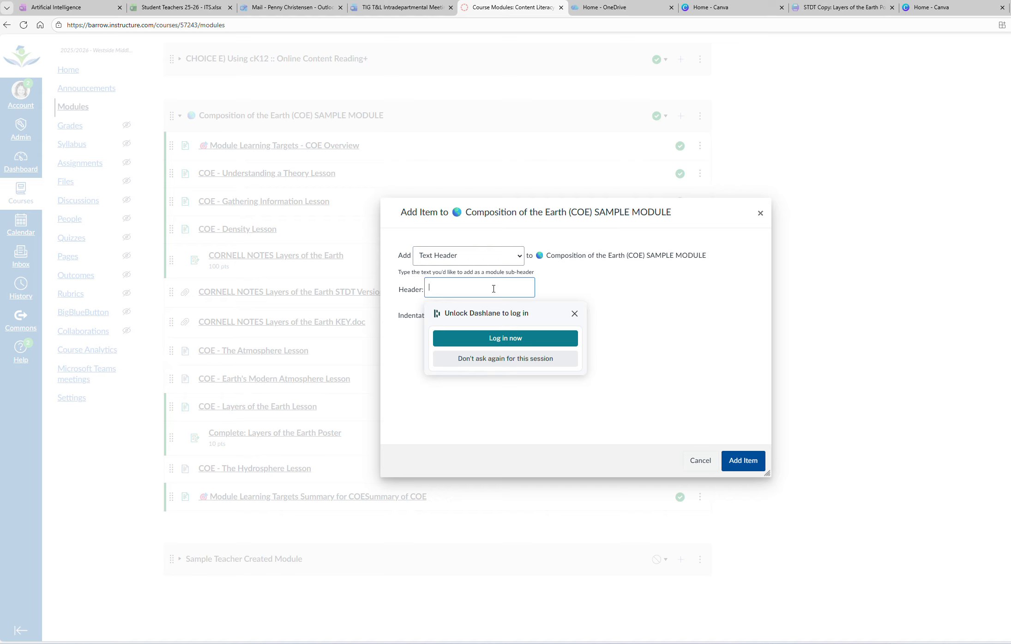
{"action": "type", "text": "Link to T"}
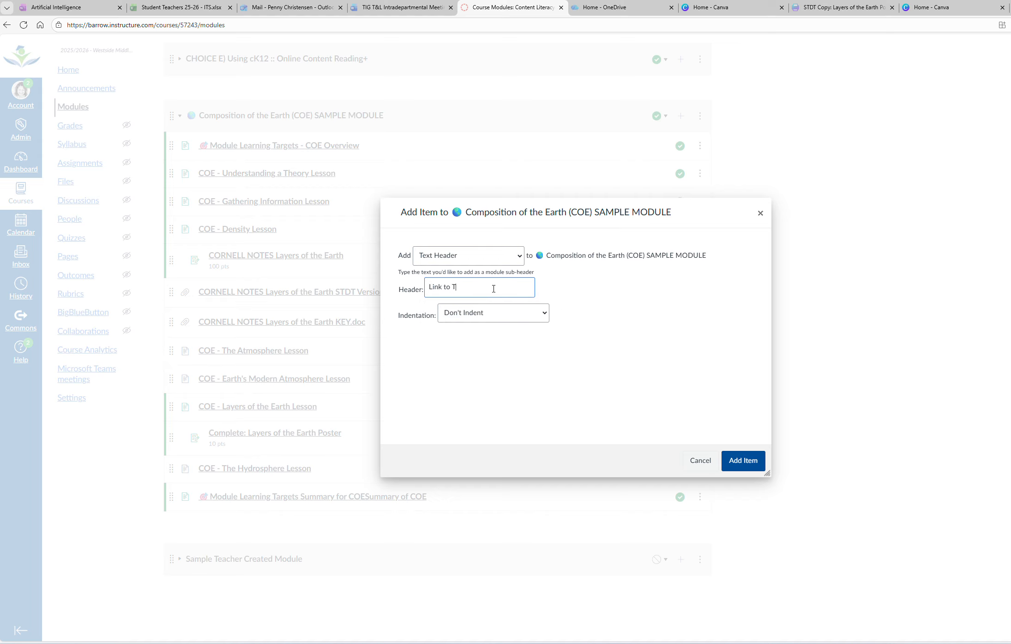
{"action": "type", "text": "eacher Resources"}
{"action": "left_click", "coordinate": [756, 466]}
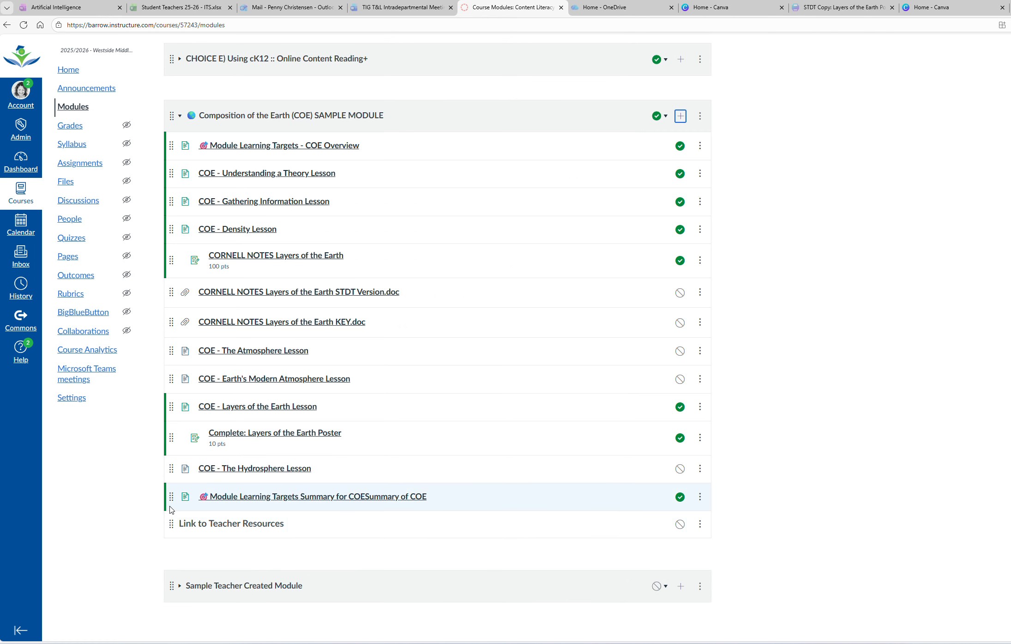
Move the Cornell Notes STDT Version and KEY documents beneath the Link to Teacher Resources header.
{"action": "left_click_drag", "start_coordinate": [171, 291], "coordinate": [170, 521]}
{"action": "left_click_drag", "start_coordinate": [170, 292], "coordinate": [172, 522]}
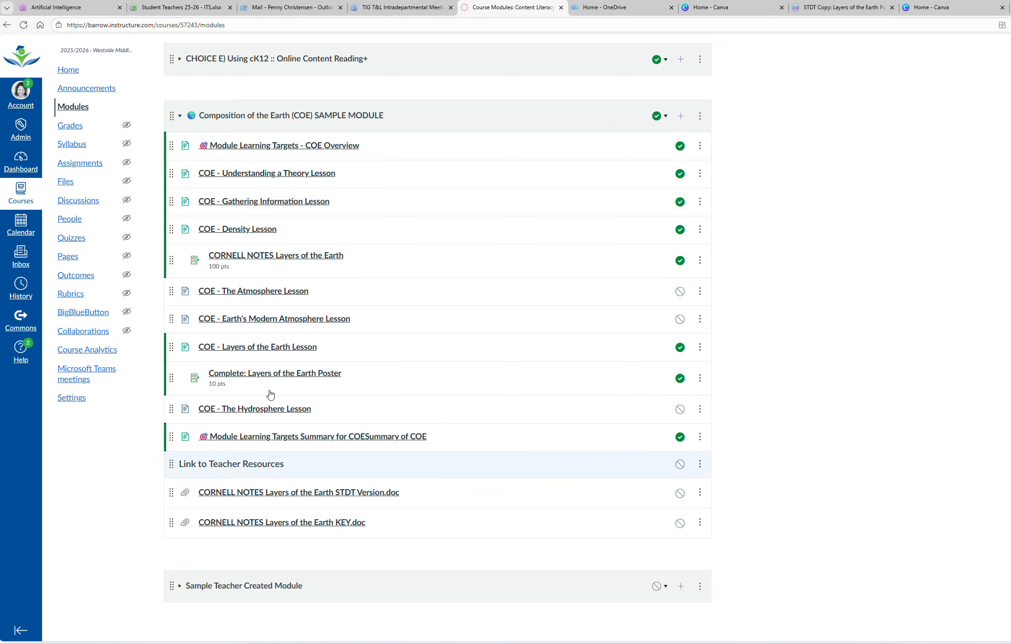
{"action": "left_click", "coordinate": [683, 117]}
{"action": "left_click", "coordinate": [485, 258]}
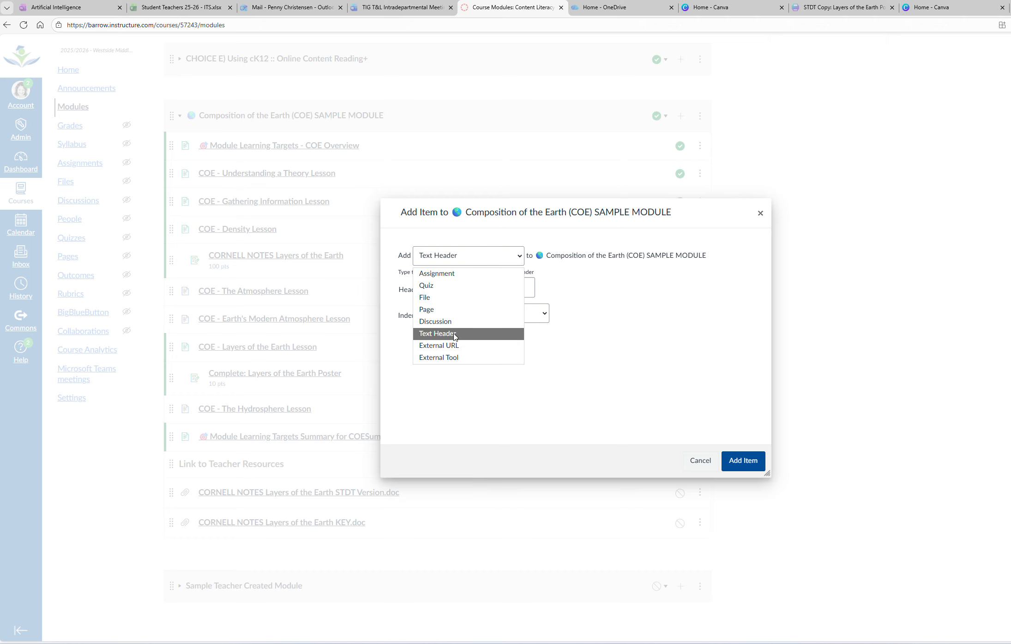
{"action": "left_click", "coordinate": [455, 345]}
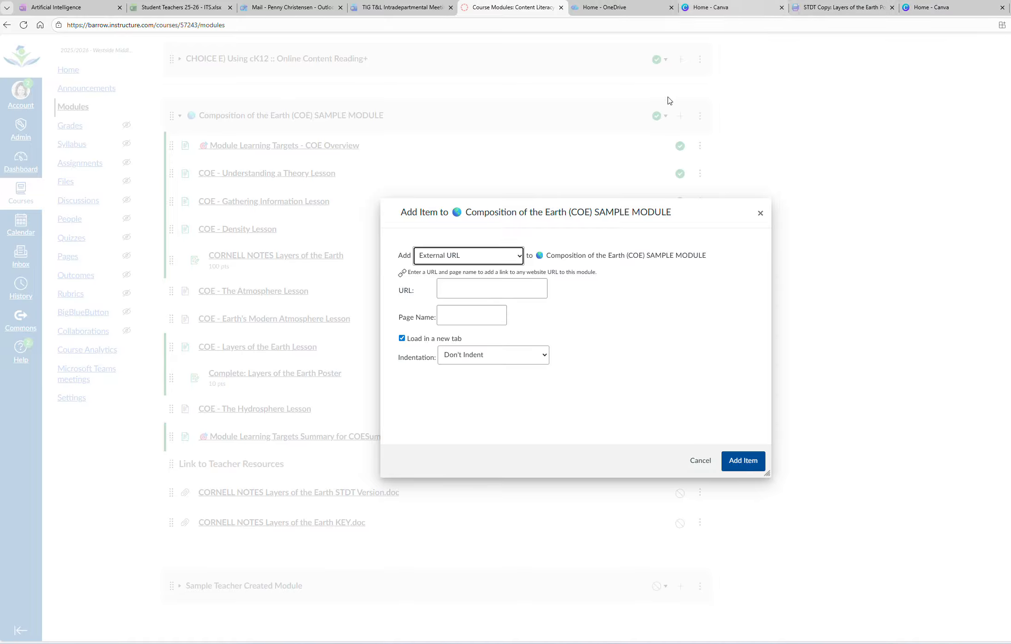
{"action": "left_click", "coordinate": [456, 294]}
{"action": "key", "text": "ctrl+v"}
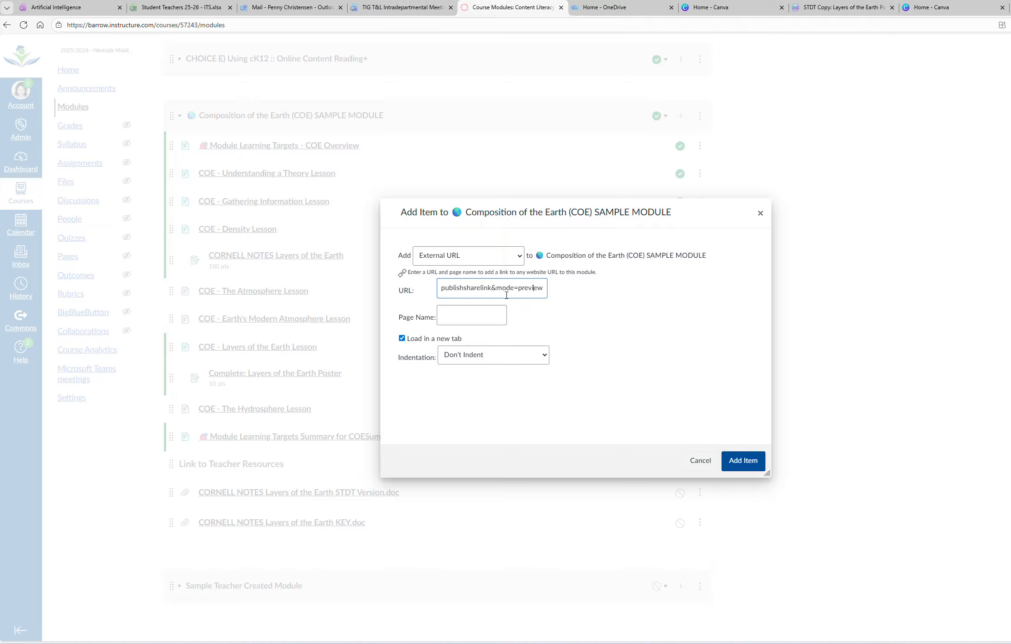
{"action": "key", "text": "Left"}
{"action": "key", "text": "Left"}
{"action": "key", "text": "Left"}
{"action": "key", "text": "Left"}
{"action": "key", "text": "Left"}
{"action": "key", "text": "Left"}
{"action": "key", "text": "Left"}
{"action": "key", "text": "Left"}
{"action": "key", "text": "Left"}
{"action": "key", "text": "Left"}
{"action": "key", "text": "Left"}
{"action": "key", "text": "Left"}
{"action": "key", "text": "Left"}
{"action": "key", "text": "Left"}
{"action": "key", "text": "Left"}
{"action": "key", "text": "Left"}
{"action": "key", "text": "Left"}
{"action": "key", "text": "Left"}
{"action": "key", "text": "Left"}
{"action": "key", "text": "Left"}
{"action": "key", "text": "Left"}
{"action": "key", "text": "Left"}
{"action": "key", "text": "Left"}
{"action": "key", "text": "Left"}
{"action": "key", "text": "Left"}
{"action": "key", "text": "Left"}
{"action": "key", "text": "Left"}
{"action": "key", "text": "Left"}
{"action": "key", "text": "Left"}
{"action": "key", "text": "Left"}
{"action": "key", "text": "ctrl+a"}
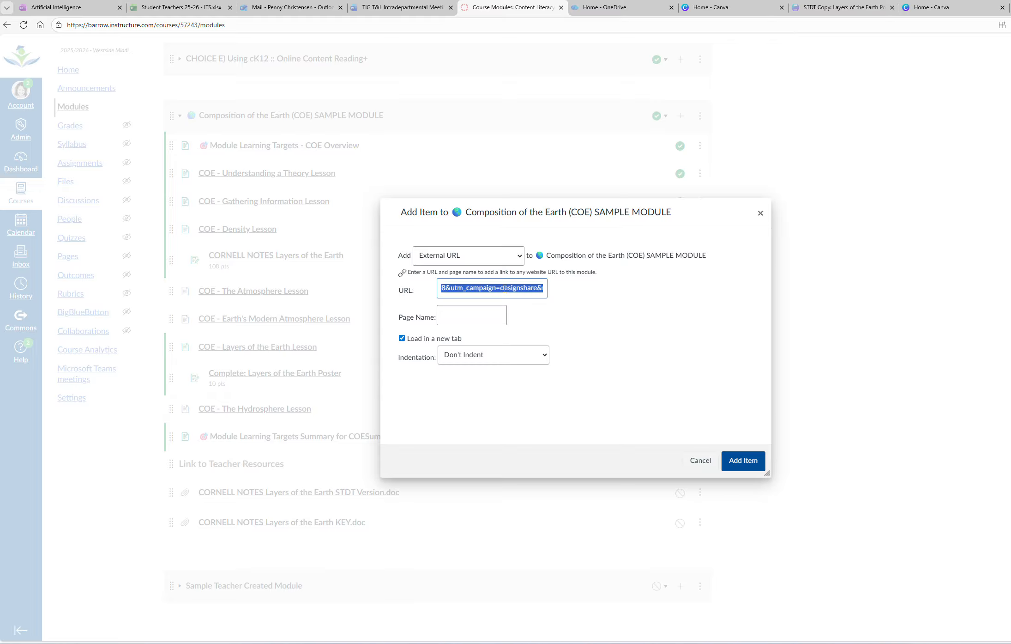
{"action": "key", "text": "BackSpace"}
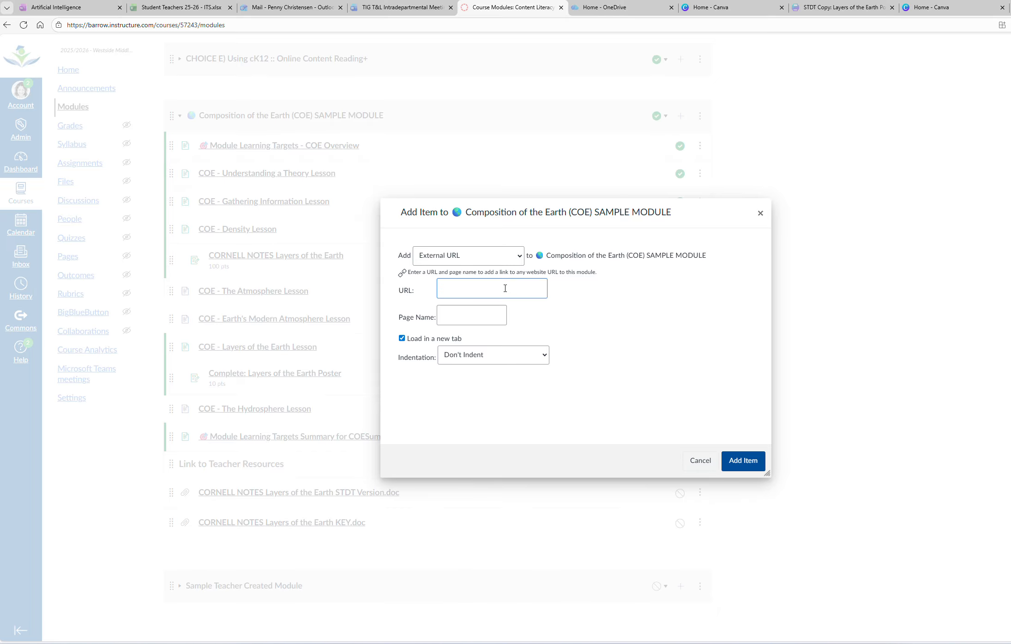
{"action": "left_click", "coordinate": [760, 213]}
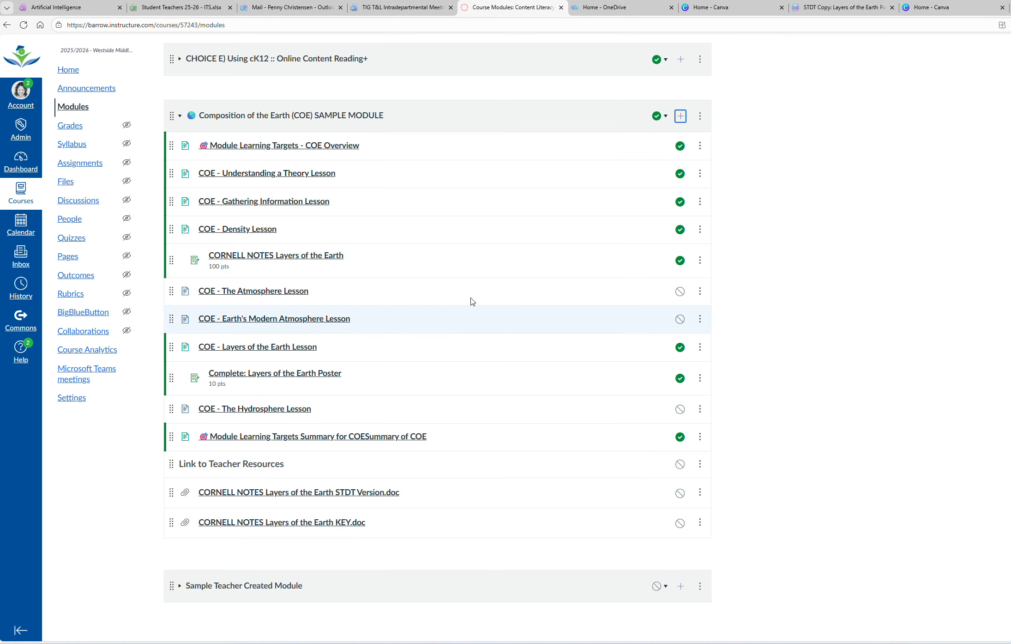
{"action": "left_click", "coordinate": [559, 21]}
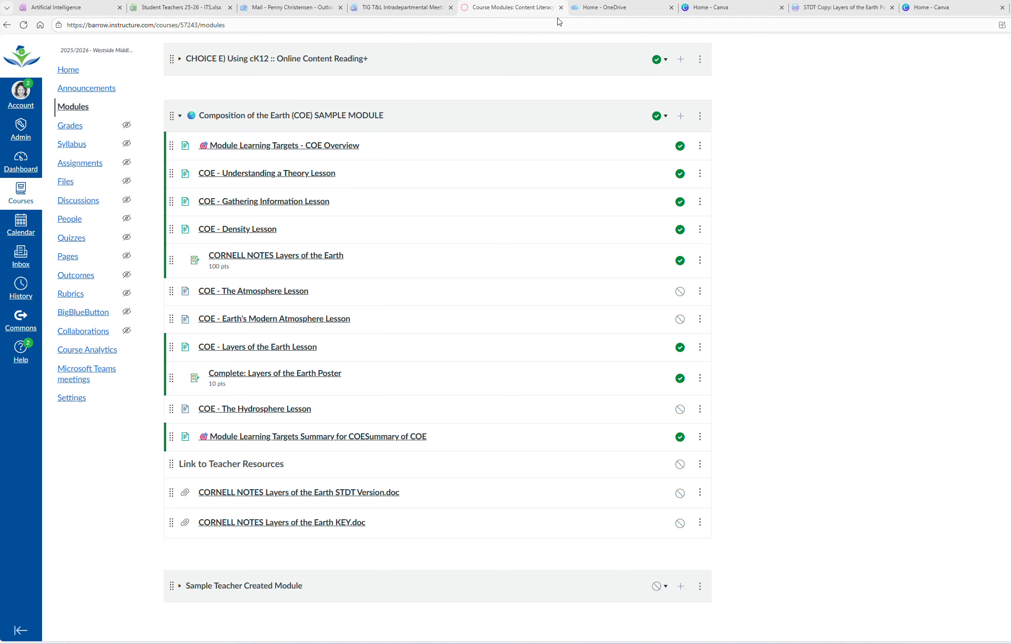